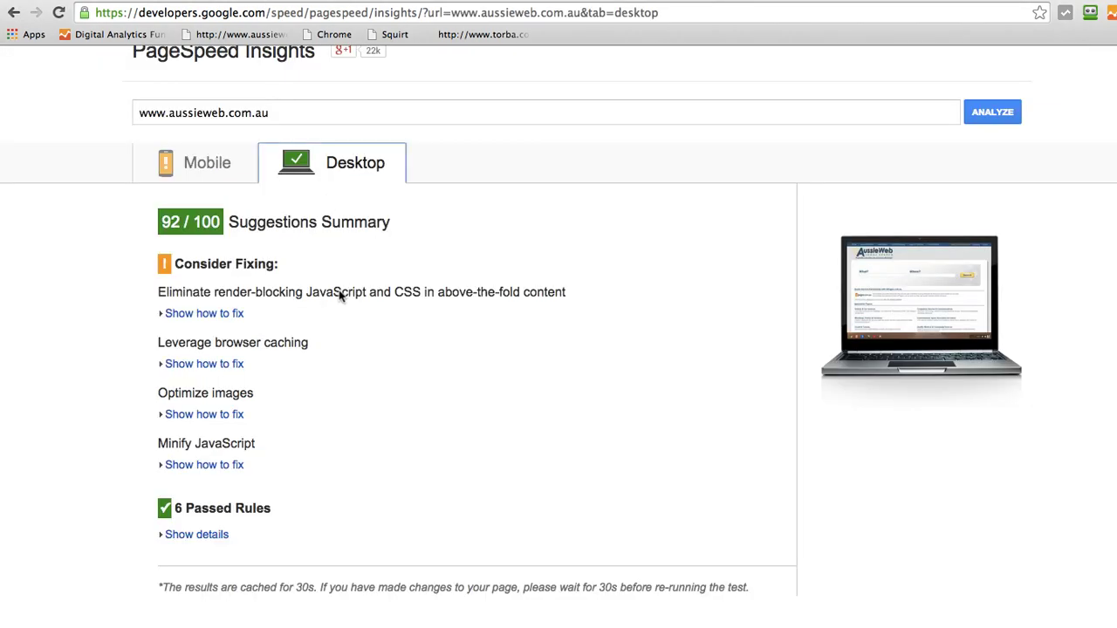
{"action": "scroll", "coordinate": [526, 289], "scroll_direction": "up", "scroll_amount": 3}
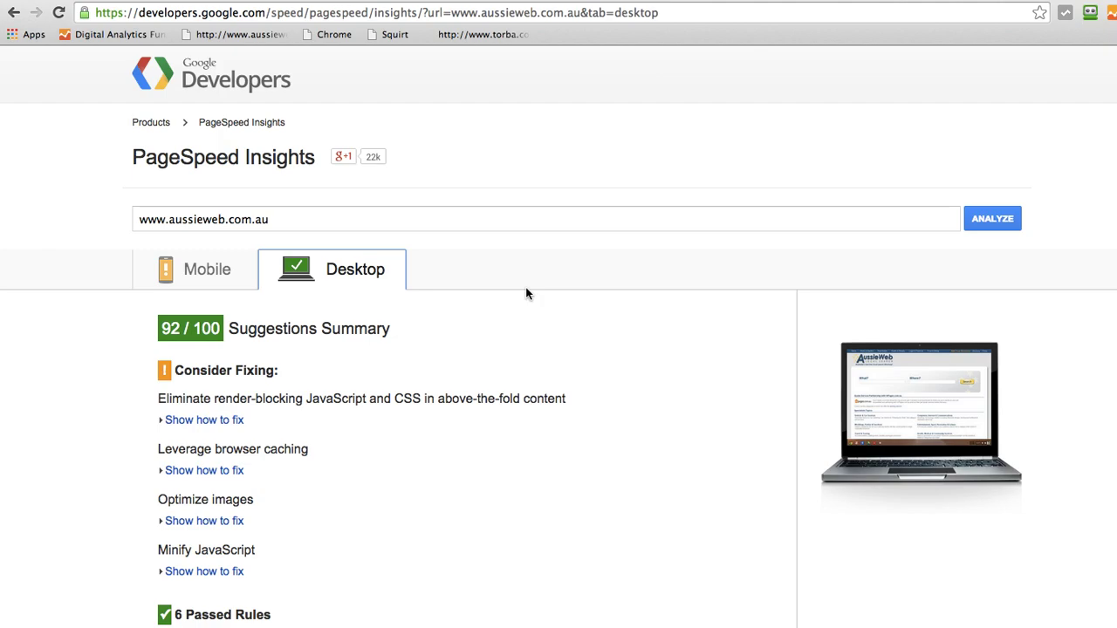
{"action": "scroll", "coordinate": [899, 366], "scroll_direction": "down", "scroll_amount": 1}
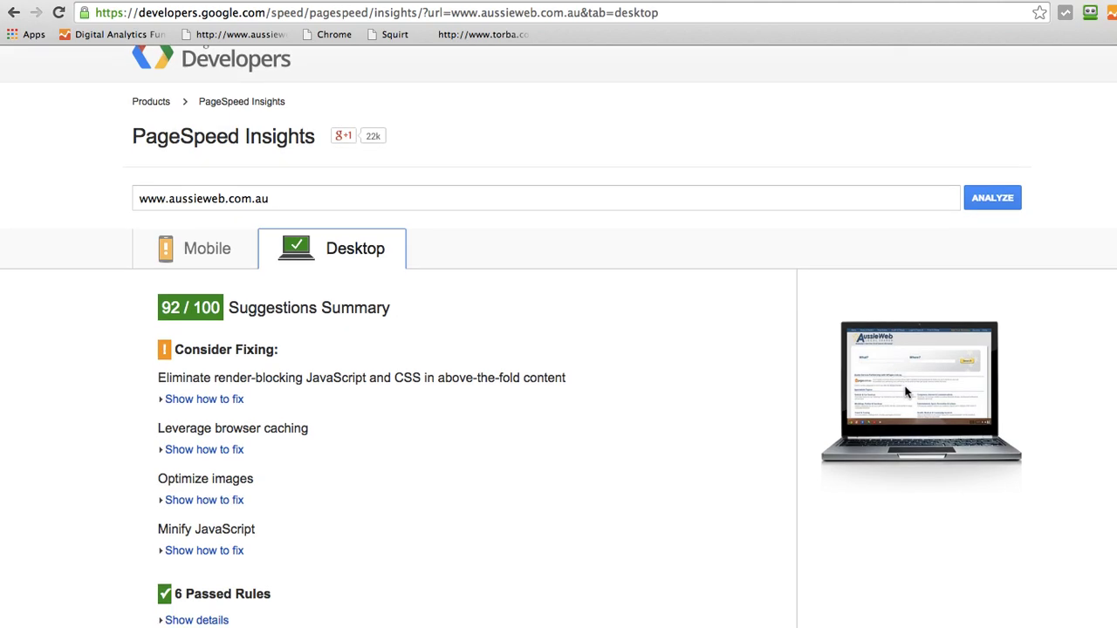
{"action": "scroll", "coordinate": [287, 404], "scroll_direction": "down", "scroll_amount": 3}
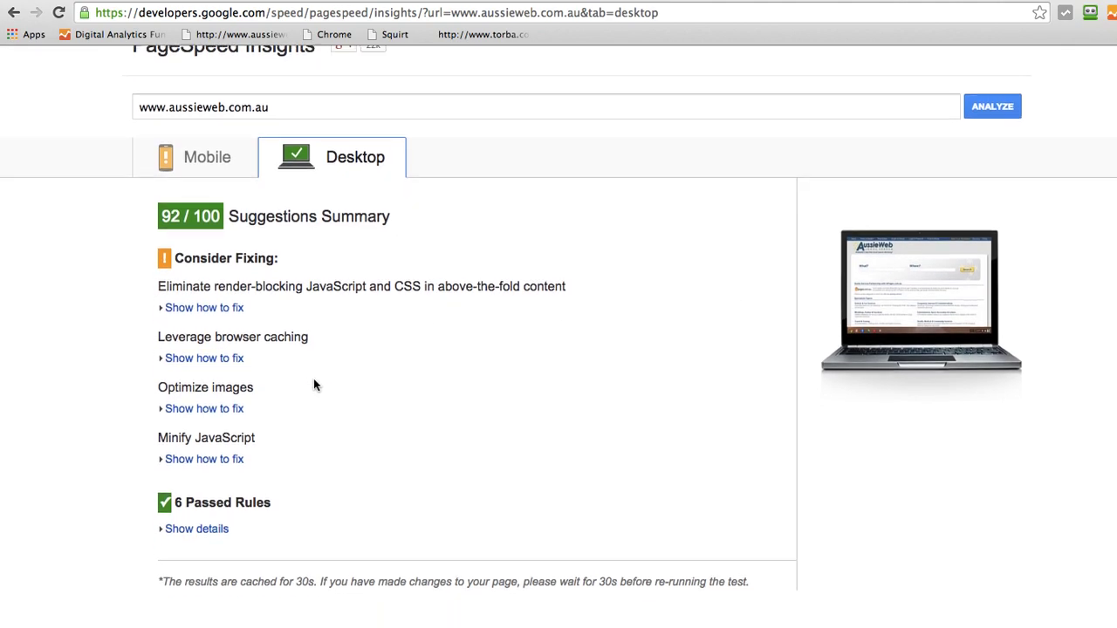
{"action": "scroll", "coordinate": [315, 385], "scroll_direction": "down", "scroll_amount": 1}
{"action": "scroll", "coordinate": [345, 302], "scroll_direction": "down", "scroll_amount": 1}
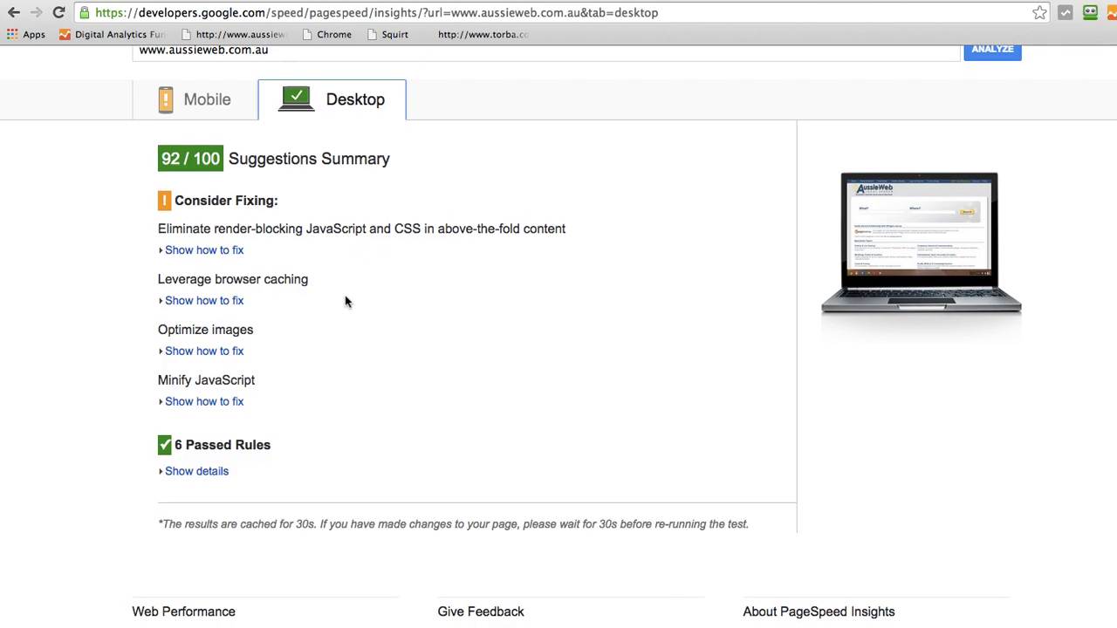
{"action": "scroll", "coordinate": [345, 302], "scroll_direction": "up", "scroll_amount": 3}
Show aussieweb's mobile results (83/100) and briefly expand the render-blocking JavaScript and CSS fix details
{"action": "left_click", "coordinate": [218, 176]}
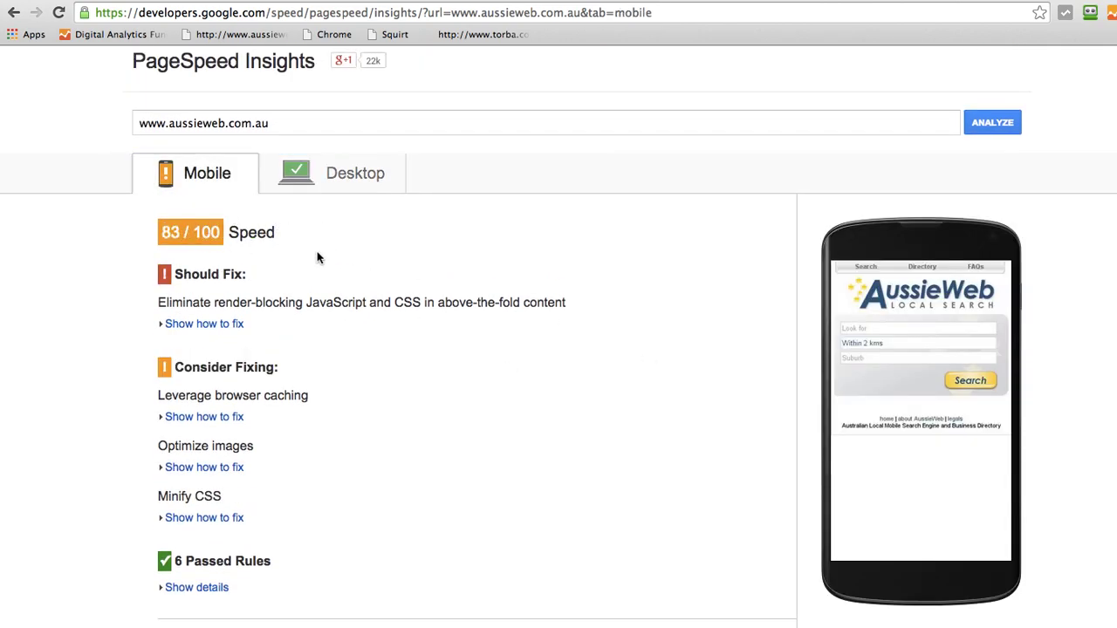
{"action": "scroll", "coordinate": [621, 407], "scroll_direction": "down", "scroll_amount": 2}
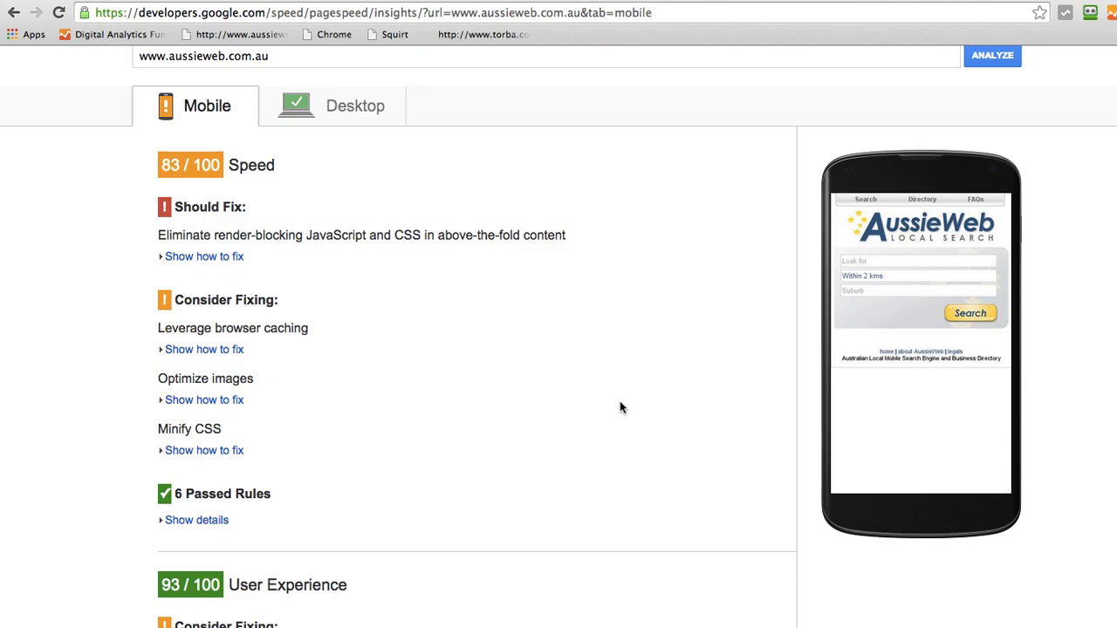
{"action": "left_click", "coordinate": [224, 259]}
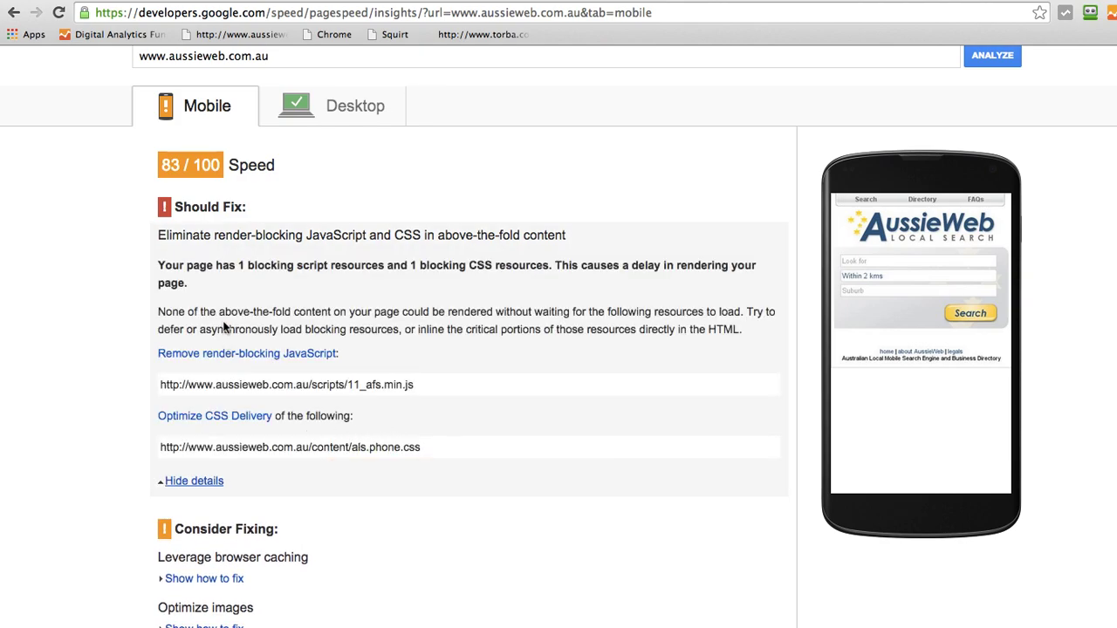
{"action": "left_click", "coordinate": [213, 485]}
Reveal the Optimize images advice (2.5KiB saving), then return to the desktop results (92/100)
{"action": "scroll", "coordinate": [532, 432], "scroll_direction": "down", "scroll_amount": 3}
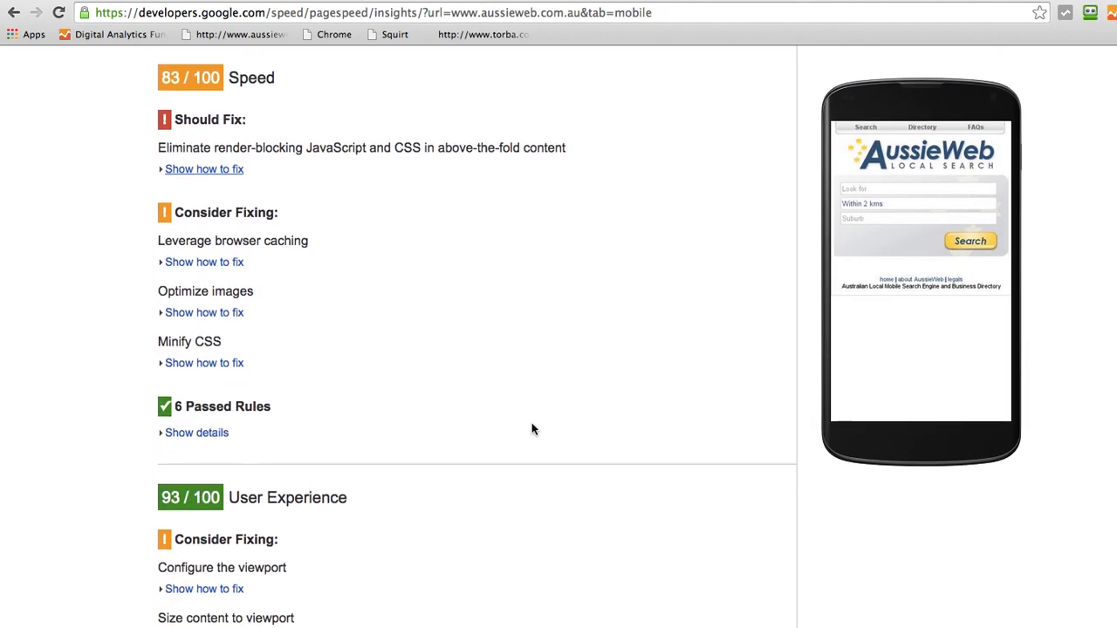
{"action": "left_click", "coordinate": [234, 297]}
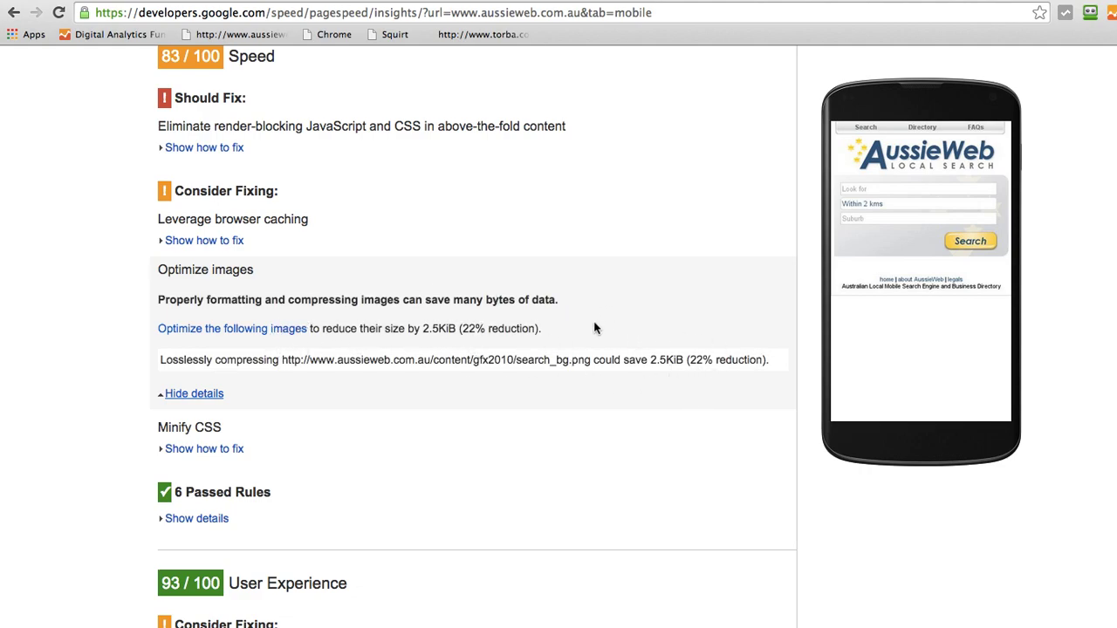
{"action": "scroll", "coordinate": [257, 294], "scroll_direction": "up", "scroll_amount": 5}
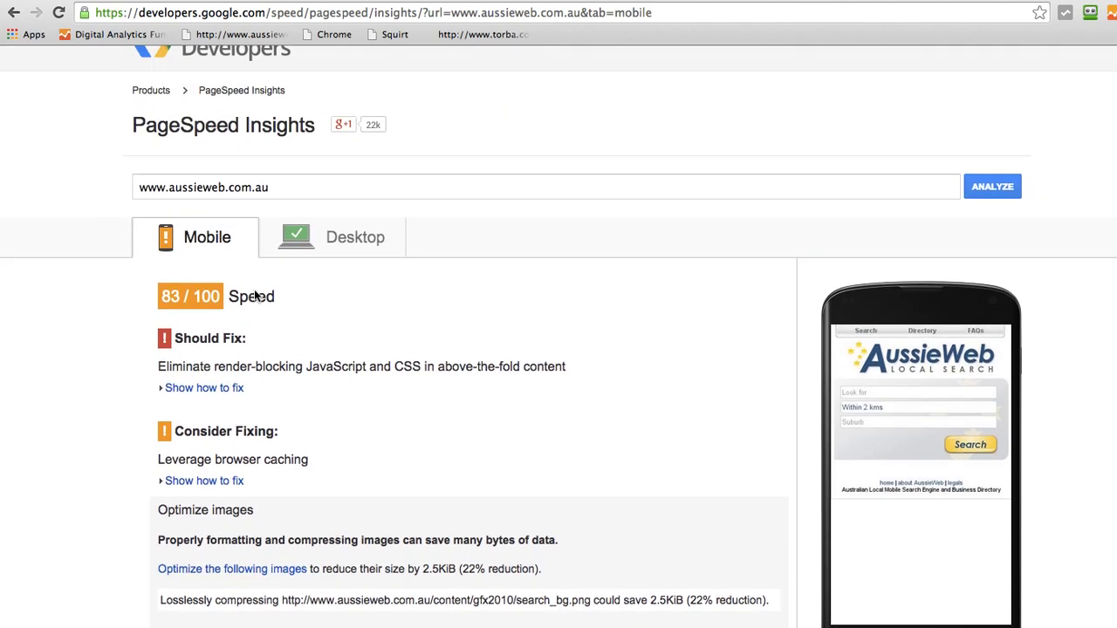
{"action": "left_click", "coordinate": [308, 279]}
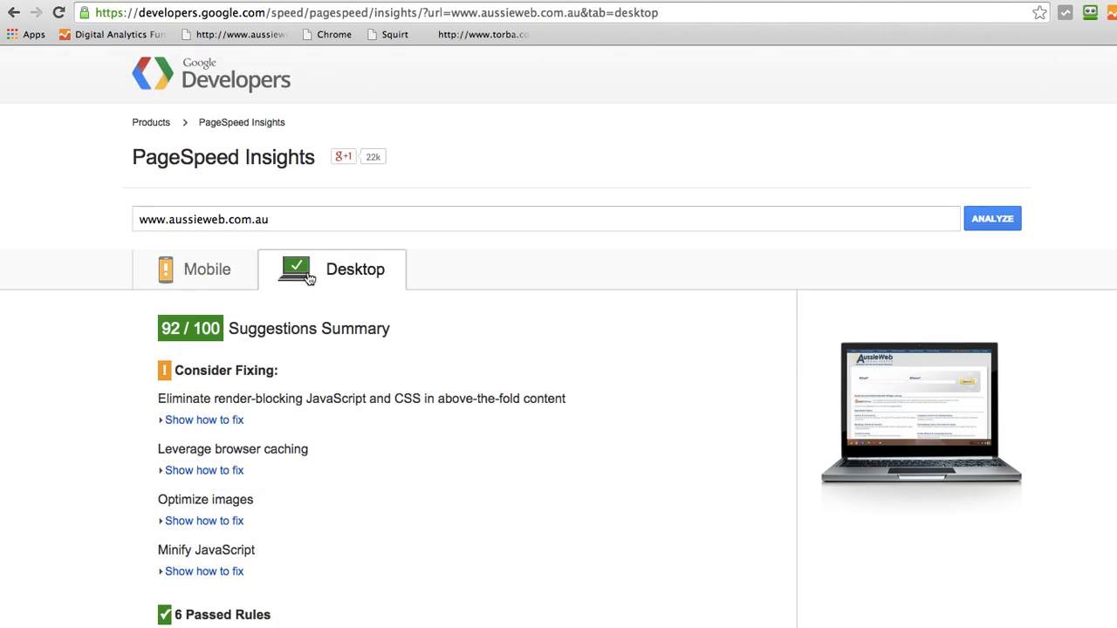
{"action": "left_click", "coordinate": [217, 273]}
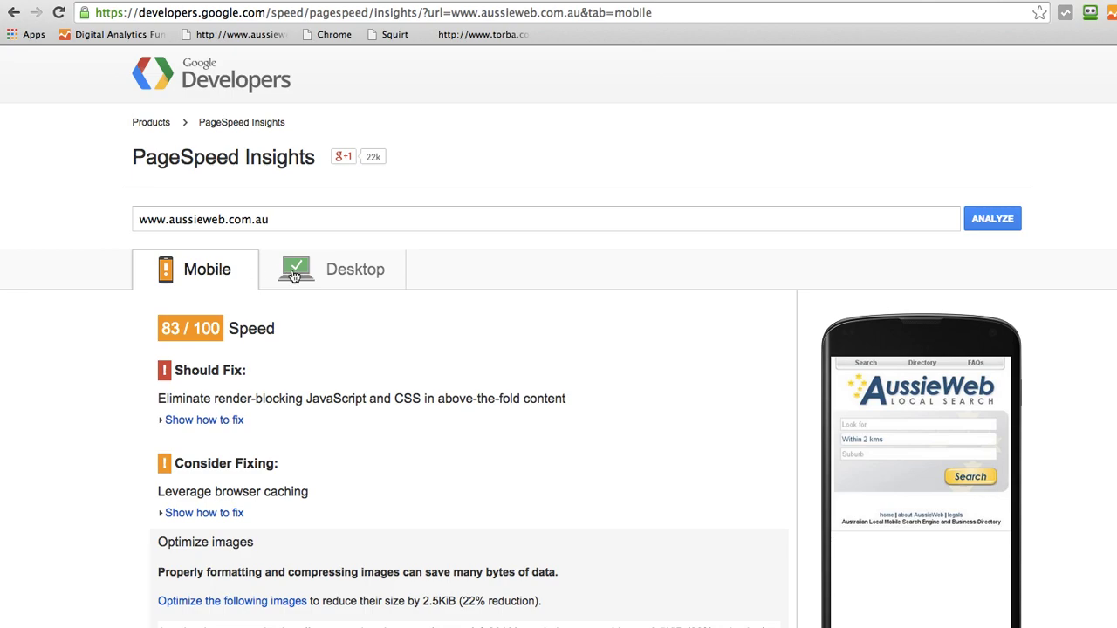
{"action": "left_click", "coordinate": [389, 271]}
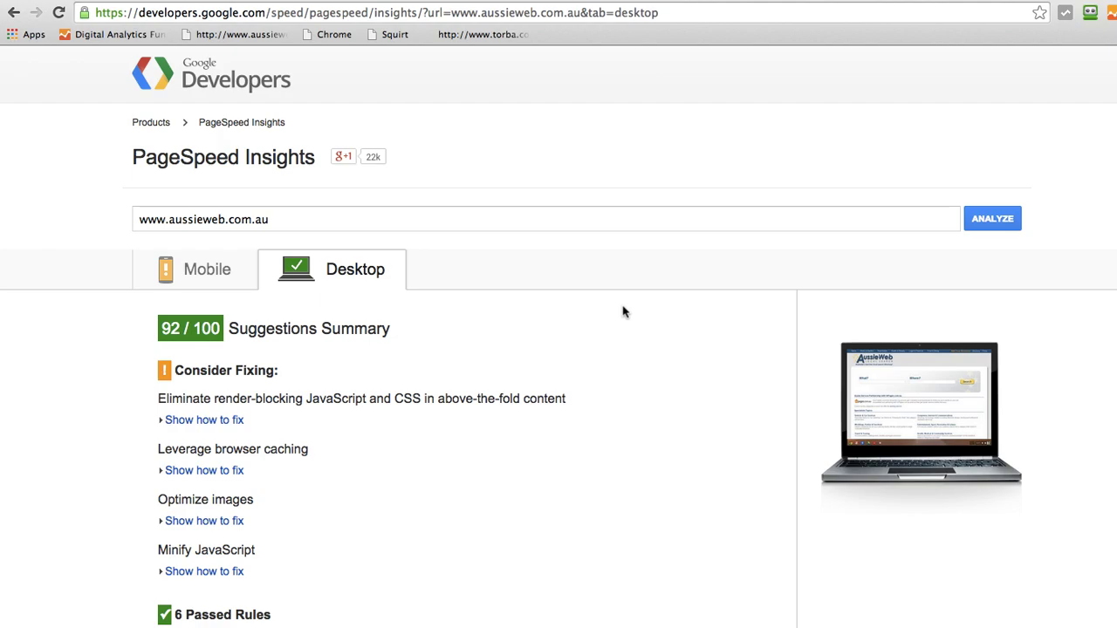
{"action": "left_click", "coordinate": [208, 277]}
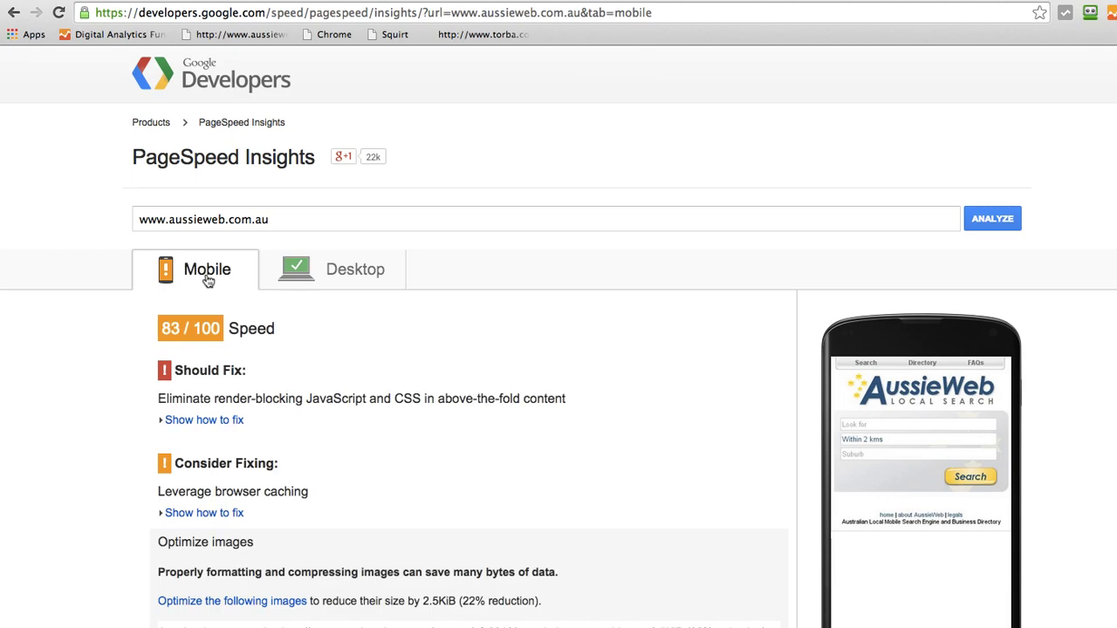
{"action": "left_click", "coordinate": [320, 271]}
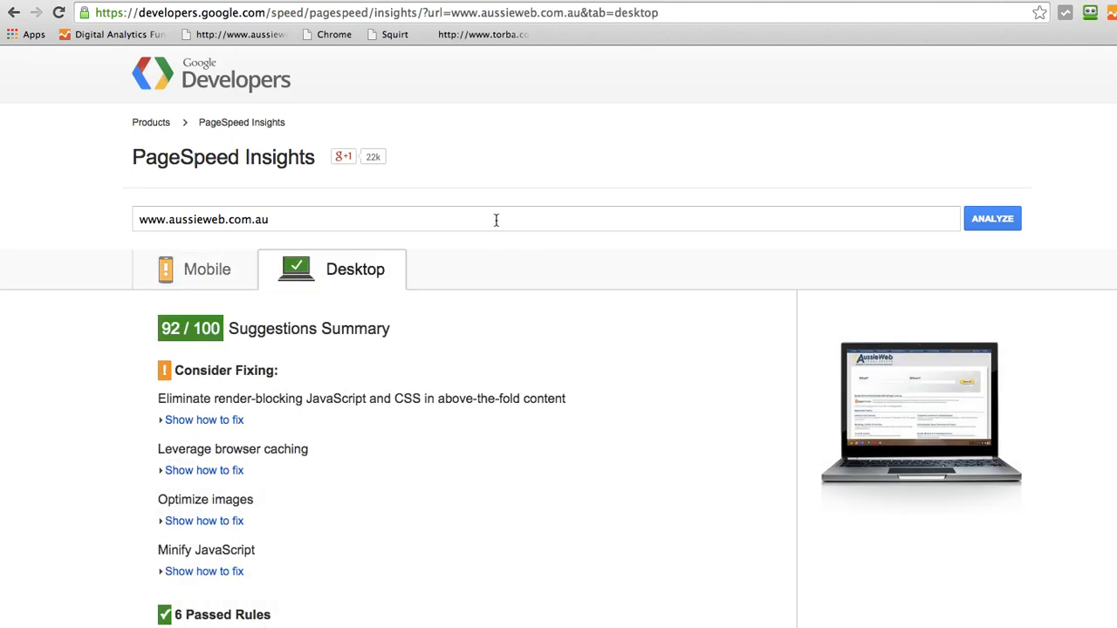
{"action": "left_click", "coordinate": [459, 2]}
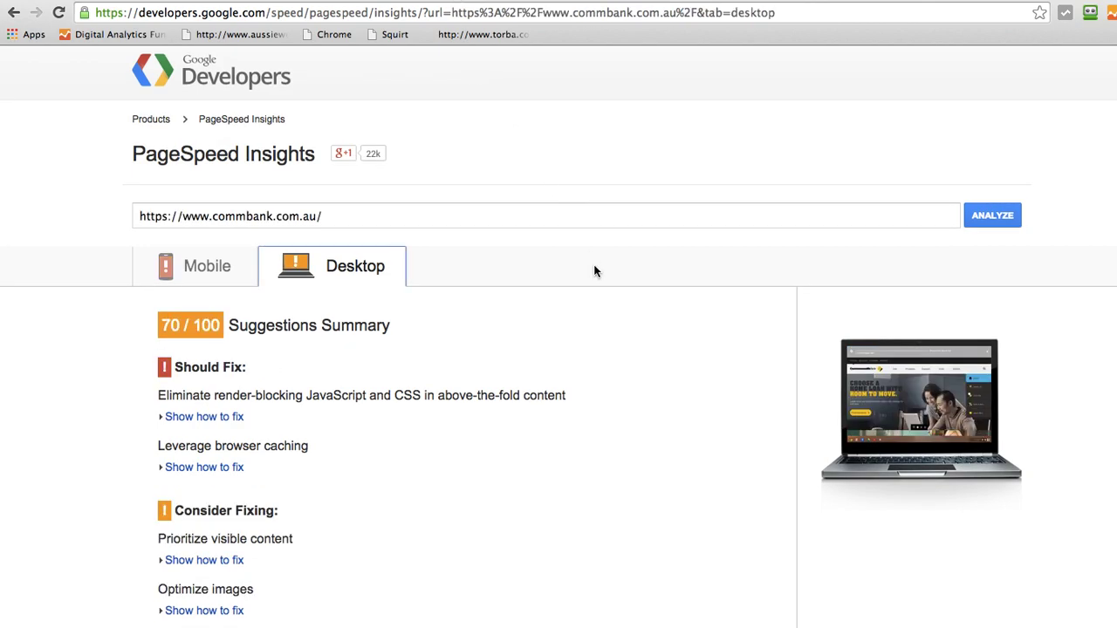
Scroll through commbank's desktop results (70/100) and back to the top
{"action": "scroll", "coordinate": [595, 271], "scroll_direction": "down", "scroll_amount": 2}
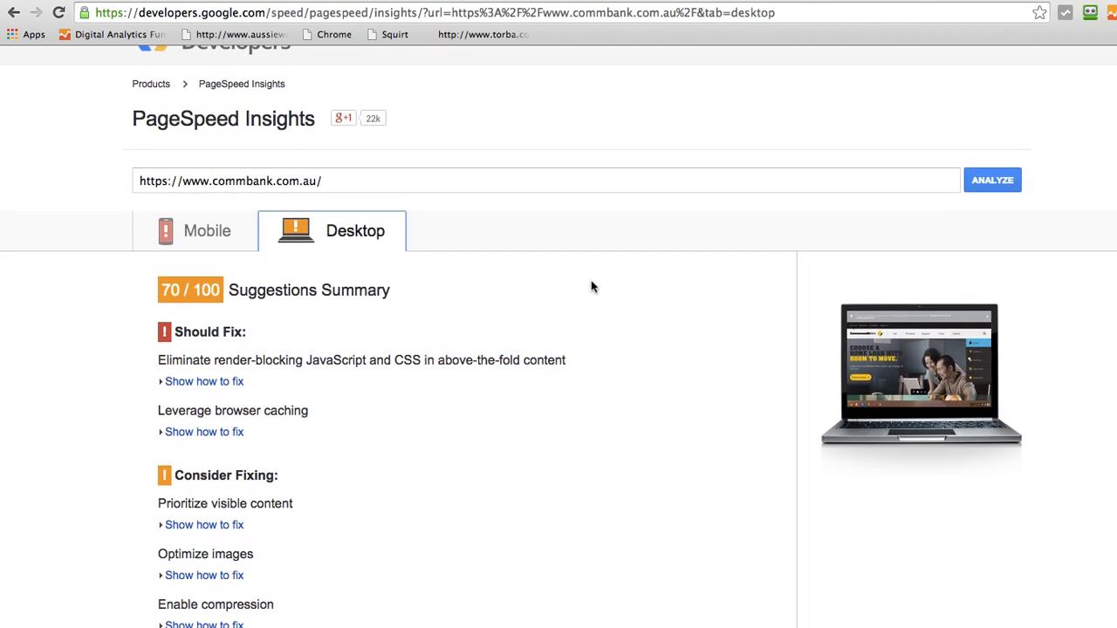
{"action": "scroll", "coordinate": [564, 387], "scroll_direction": "down", "scroll_amount": 2}
{"action": "scroll", "coordinate": [561, 394], "scroll_direction": "down", "scroll_amount": 4}
{"action": "scroll", "coordinate": [586, 389], "scroll_direction": "down", "scroll_amount": 5}
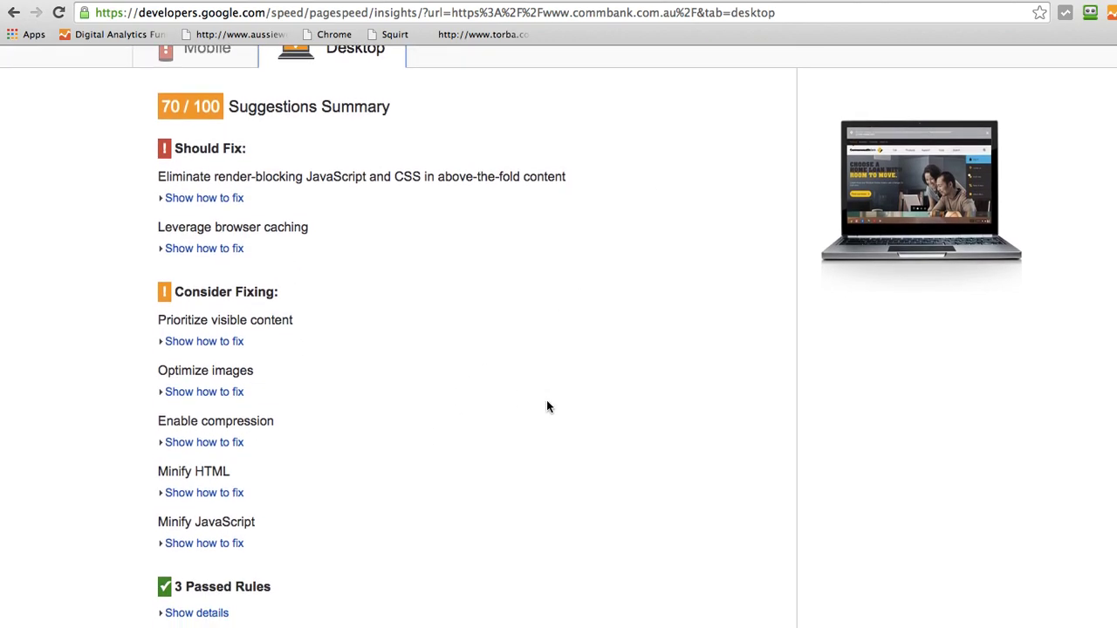
{"action": "scroll", "coordinate": [611, 419], "scroll_direction": "down", "scroll_amount": 4}
{"action": "scroll", "coordinate": [615, 406], "scroll_direction": "up", "scroll_amount": 3}
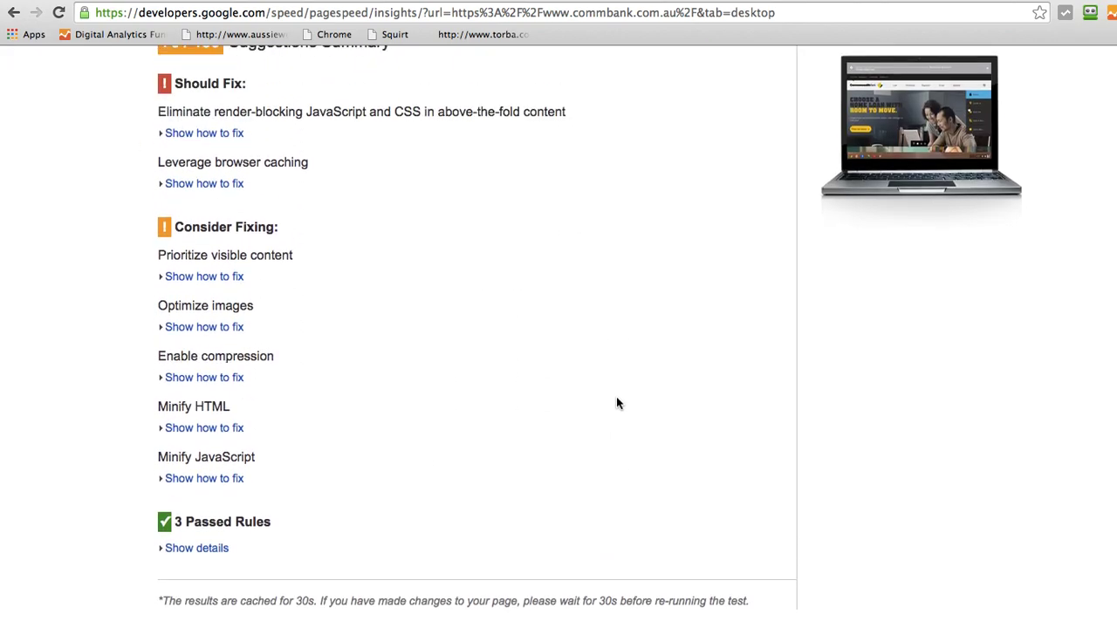
{"action": "scroll", "coordinate": [627, 370], "scroll_direction": "up", "scroll_amount": 1}
{"action": "scroll", "coordinate": [448, 230], "scroll_direction": "up", "scroll_amount": 4}
Review commbank's mobile speed results
{"action": "left_click", "coordinate": [219, 169]}
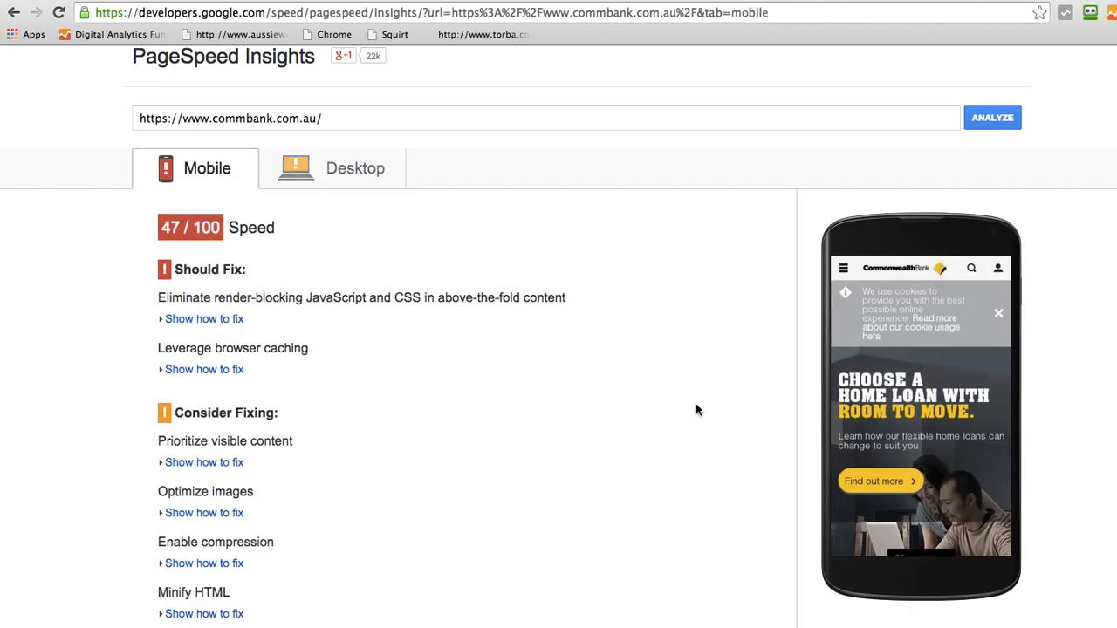
{"action": "scroll", "coordinate": [739, 413], "scroll_direction": "down", "scroll_amount": 3}
{"action": "scroll", "coordinate": [738, 413], "scroll_direction": "down", "scroll_amount": 3}
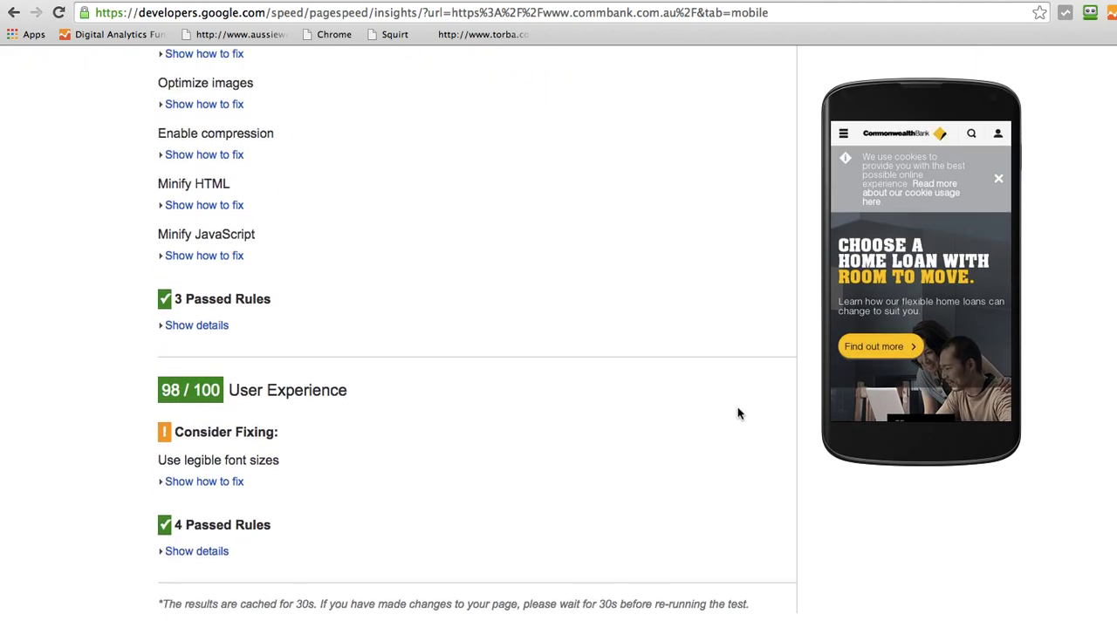
{"action": "scroll", "coordinate": [576, 389], "scroll_direction": "up", "scroll_amount": 1}
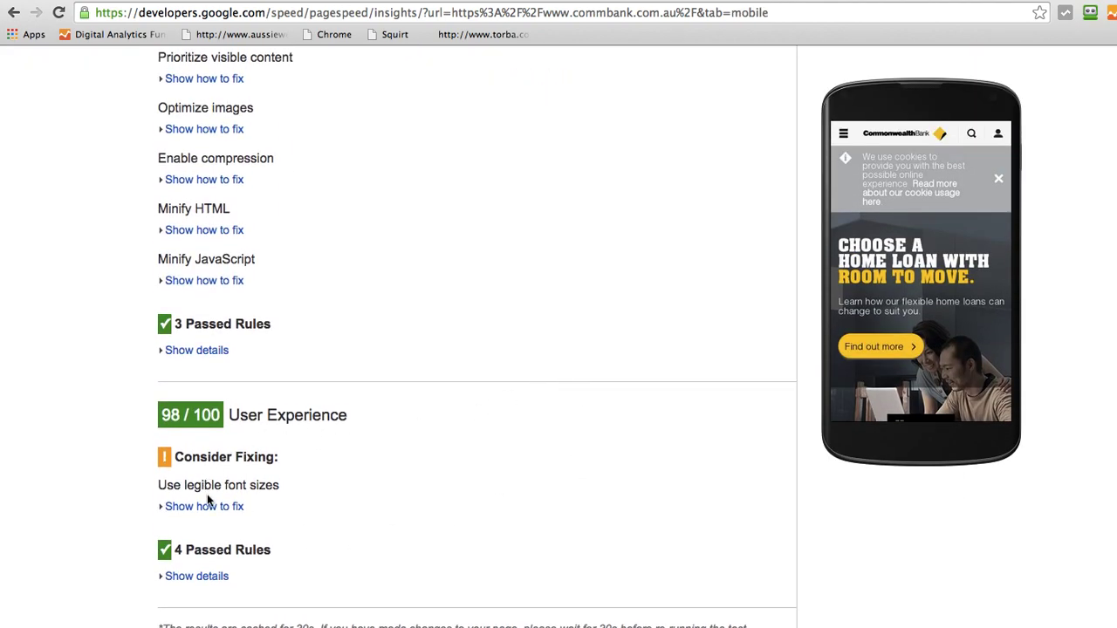
{"action": "scroll", "coordinate": [502, 467], "scroll_direction": "up", "scroll_amount": 2}
{"action": "scroll", "coordinate": [510, 452], "scroll_direction": "up", "scroll_amount": 3}
{"action": "scroll", "coordinate": [497, 428], "scroll_direction": "up", "scroll_amount": 2}
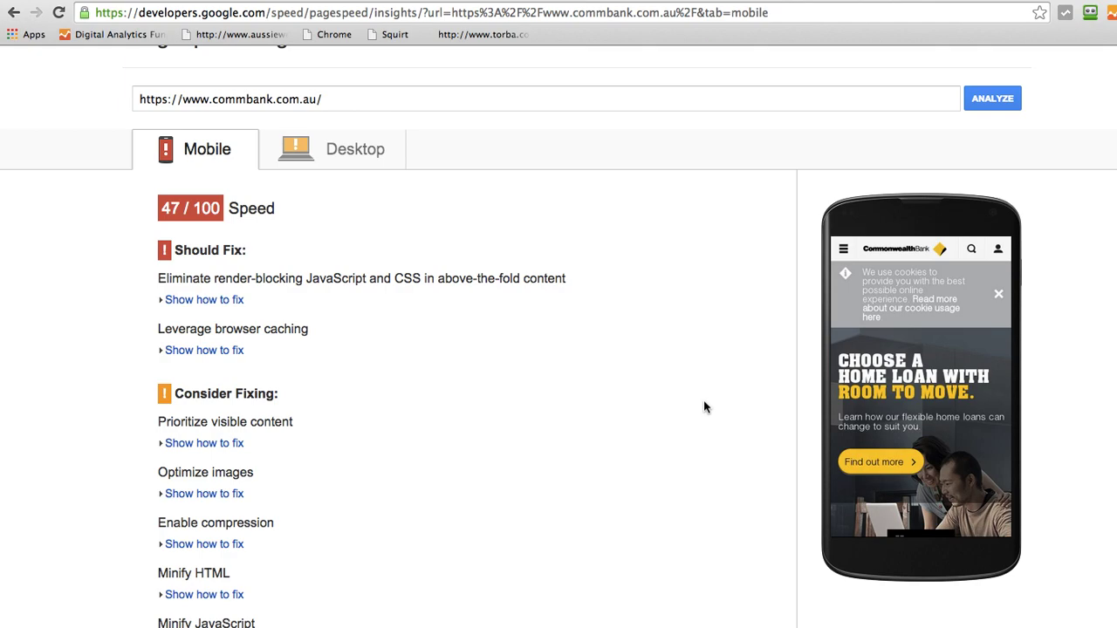
Scroll through virginaustralia.com's desktop results scoring 58/100
{"action": "scroll", "coordinate": [530, 318], "scroll_direction": "down", "scroll_amount": 2}
{"action": "scroll", "coordinate": [528, 323], "scroll_direction": "down", "scroll_amount": 3}
{"action": "scroll", "coordinate": [436, 366], "scroll_direction": "down", "scroll_amount": 5}
{"action": "scroll", "coordinate": [270, 442], "scroll_direction": "up", "scroll_amount": 4}
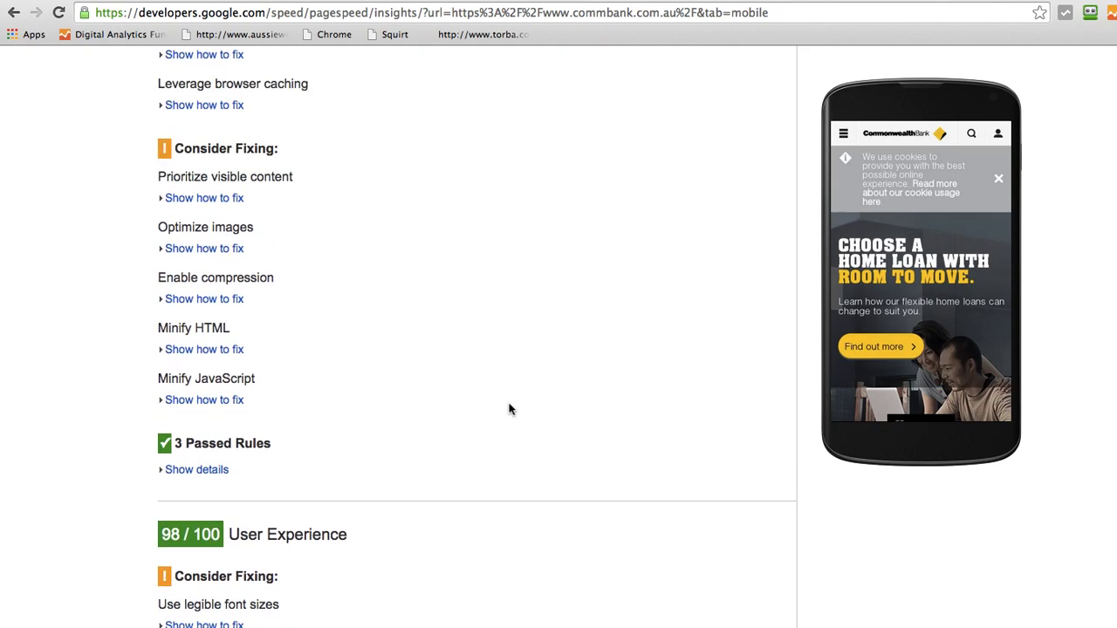
{"action": "scroll", "coordinate": [511, 410], "scroll_direction": "up", "scroll_amount": 5}
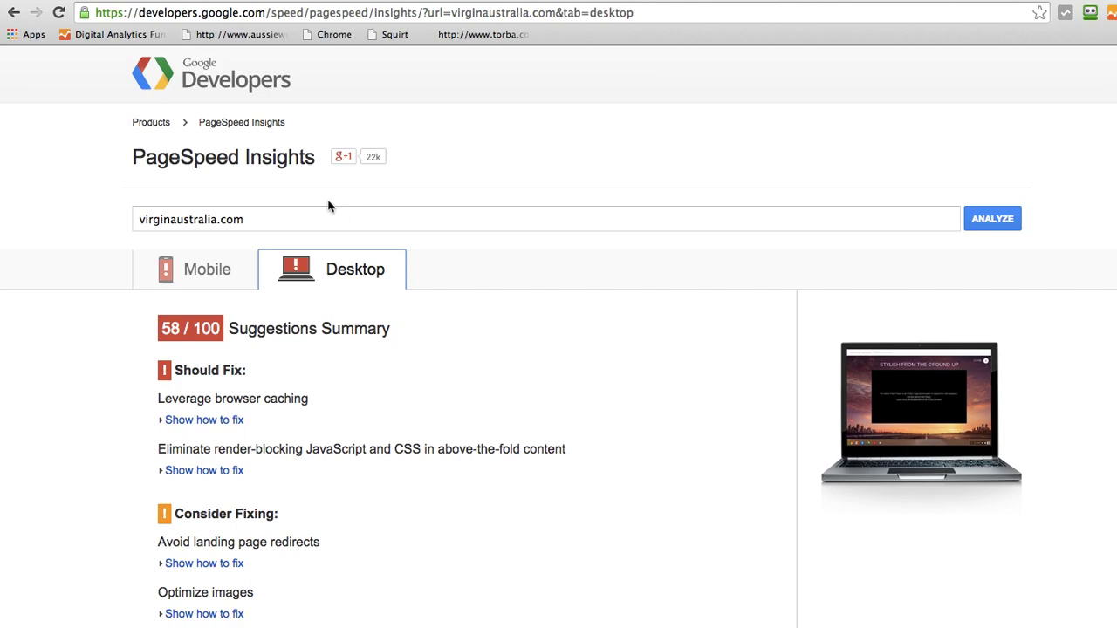
Scroll through virginaustralia.com's desktop results and back up
{"action": "scroll", "coordinate": [635, 292], "scroll_direction": "down", "scroll_amount": 2}
{"action": "scroll", "coordinate": [635, 292], "scroll_direction": "down", "scroll_amount": 2}
{"action": "scroll", "coordinate": [635, 292], "scroll_direction": "down", "scroll_amount": 1}
{"action": "scroll", "coordinate": [635, 292], "scroll_direction": "down", "scroll_amount": 1}
{"action": "scroll", "coordinate": [634, 293], "scroll_direction": "up", "scroll_amount": 2}
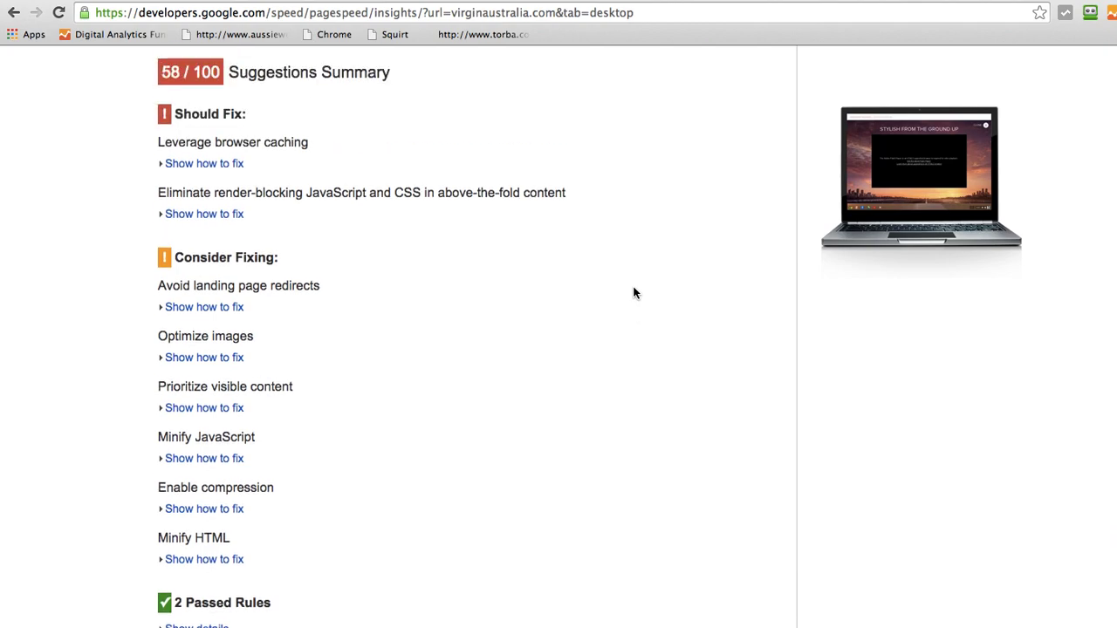
{"action": "scroll", "coordinate": [634, 292], "scroll_direction": "up", "scroll_amount": 4}
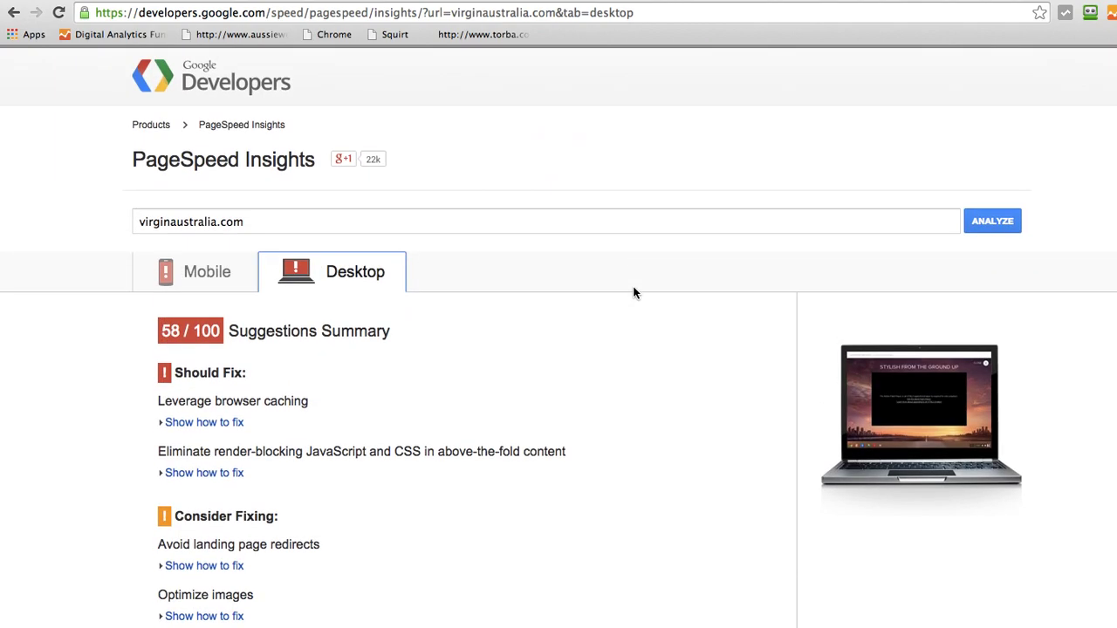
Review virginaustralia.com's mobile results, going over the 40/100 and 99/100 sections
{"action": "left_click", "coordinate": [218, 281]}
{"action": "scroll", "coordinate": [558, 334], "scroll_direction": "down", "scroll_amount": 2}
{"action": "scroll", "coordinate": [569, 338], "scroll_direction": "down", "scroll_amount": 2}
{"action": "scroll", "coordinate": [569, 338], "scroll_direction": "down", "scroll_amount": 4}
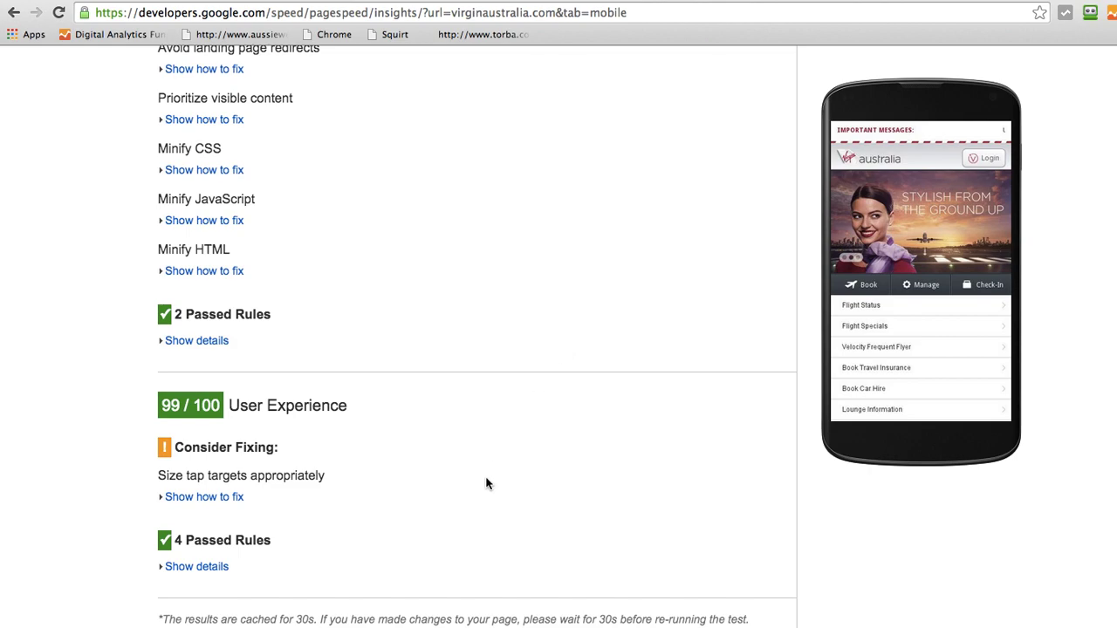
{"action": "scroll", "coordinate": [486, 481], "scroll_direction": "up", "scroll_amount": 3}
{"action": "scroll", "coordinate": [487, 483], "scroll_direction": "up", "scroll_amount": 1}
{"action": "scroll", "coordinate": [489, 482], "scroll_direction": "up", "scroll_amount": 3}
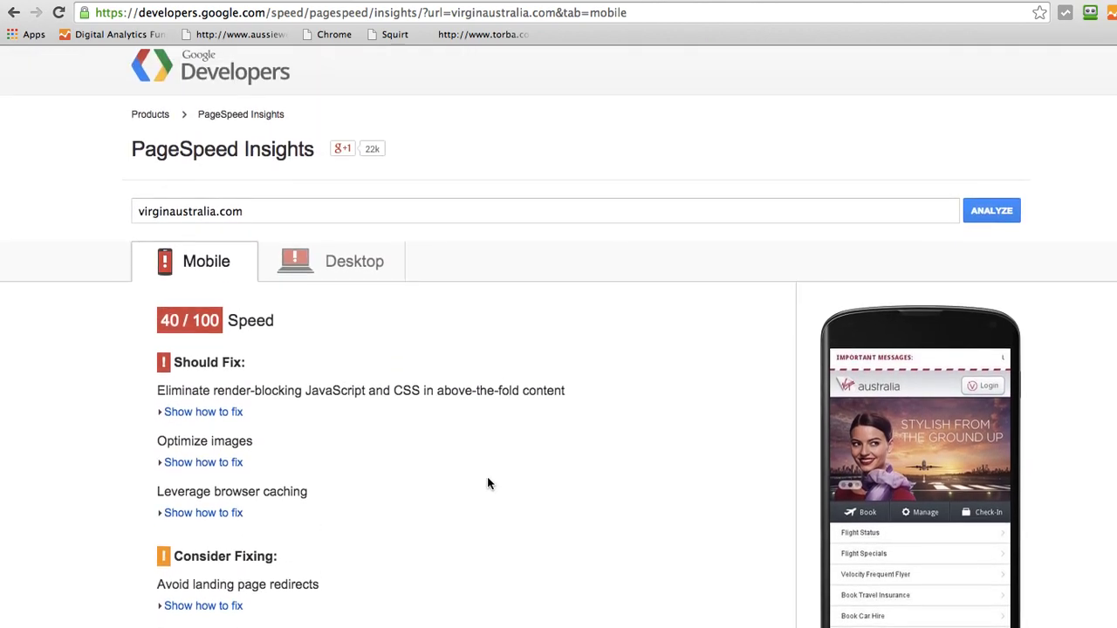
{"action": "scroll", "coordinate": [536, 345], "scroll_direction": "down", "scroll_amount": 1}
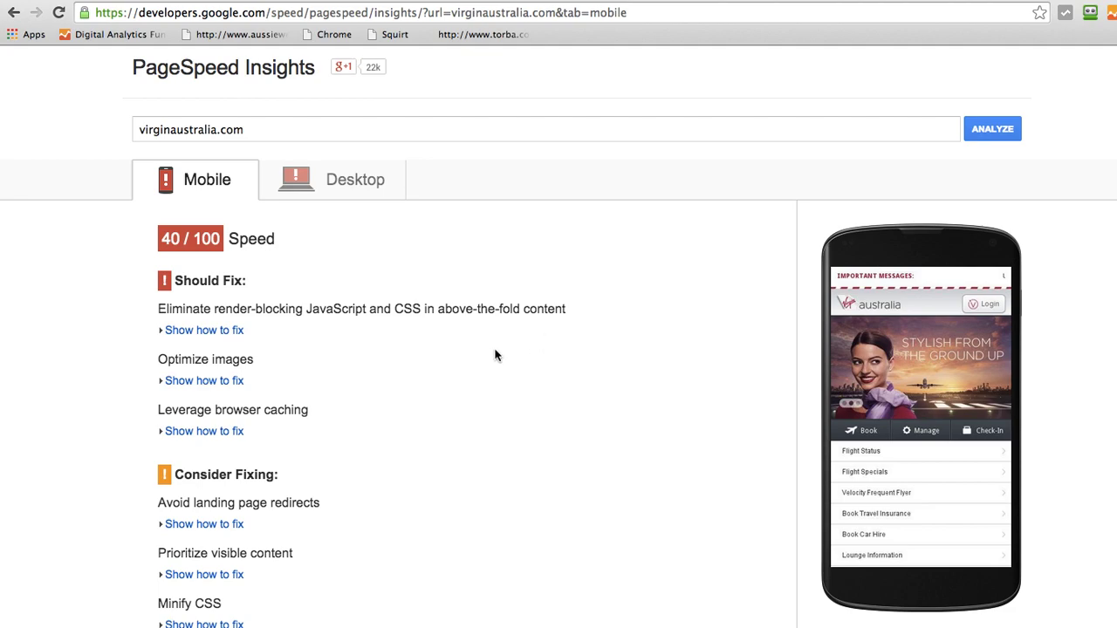
{"action": "scroll", "coordinate": [495, 355], "scroll_direction": "up", "scroll_amount": 1}
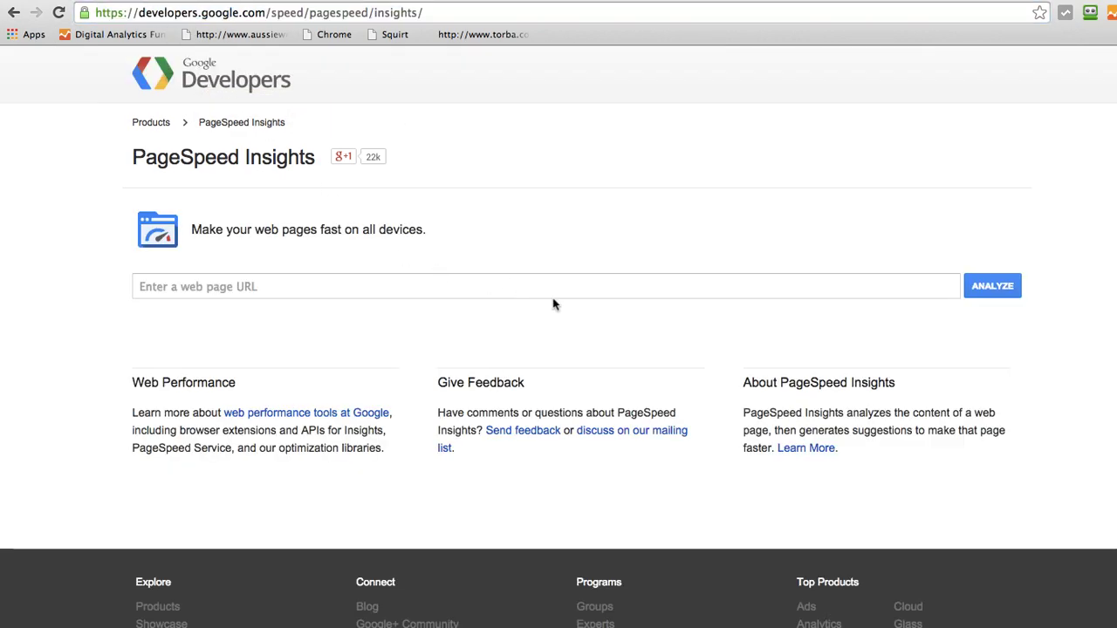
{"action": "left_click", "coordinate": [337, 291]}
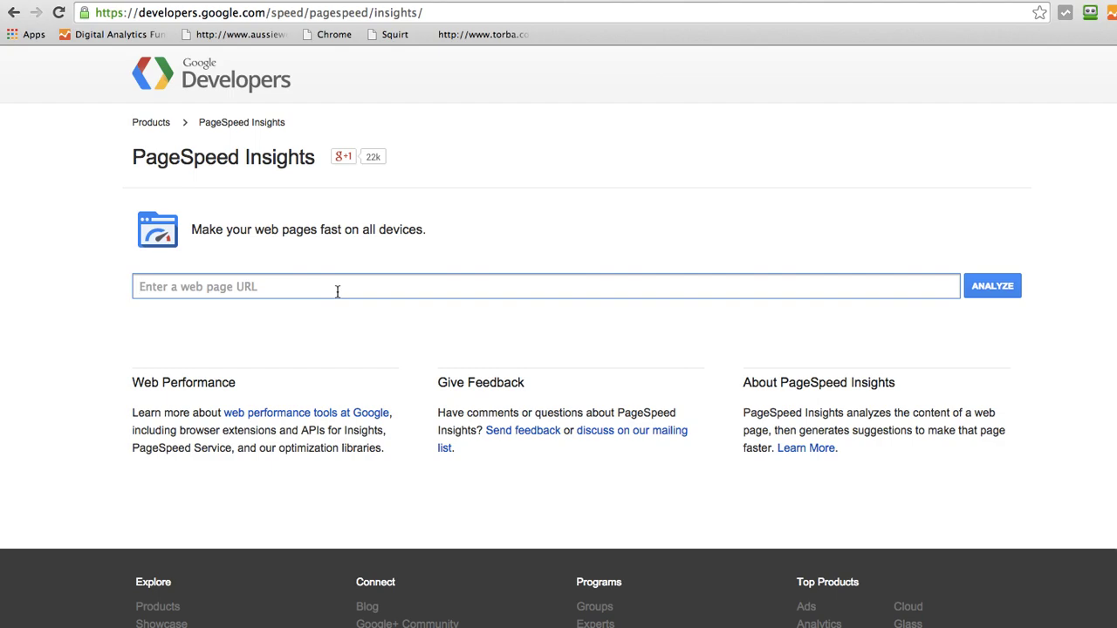